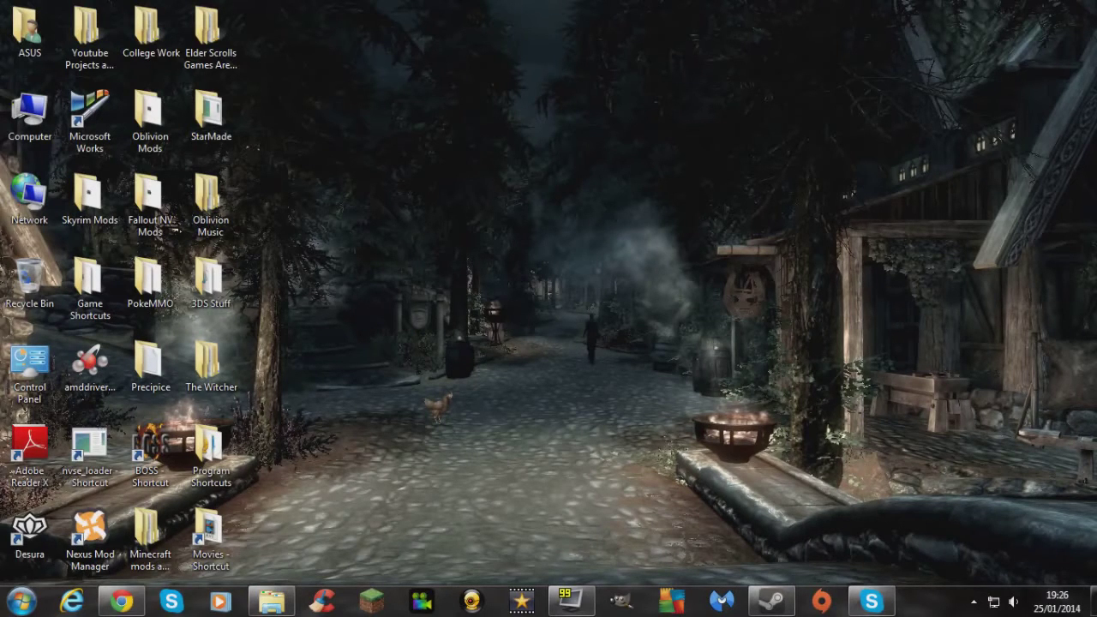
Step: Switch to Chrome and load enbdev.com in the open ENB tab
{"action": "left_click", "coordinate": [122, 601]}
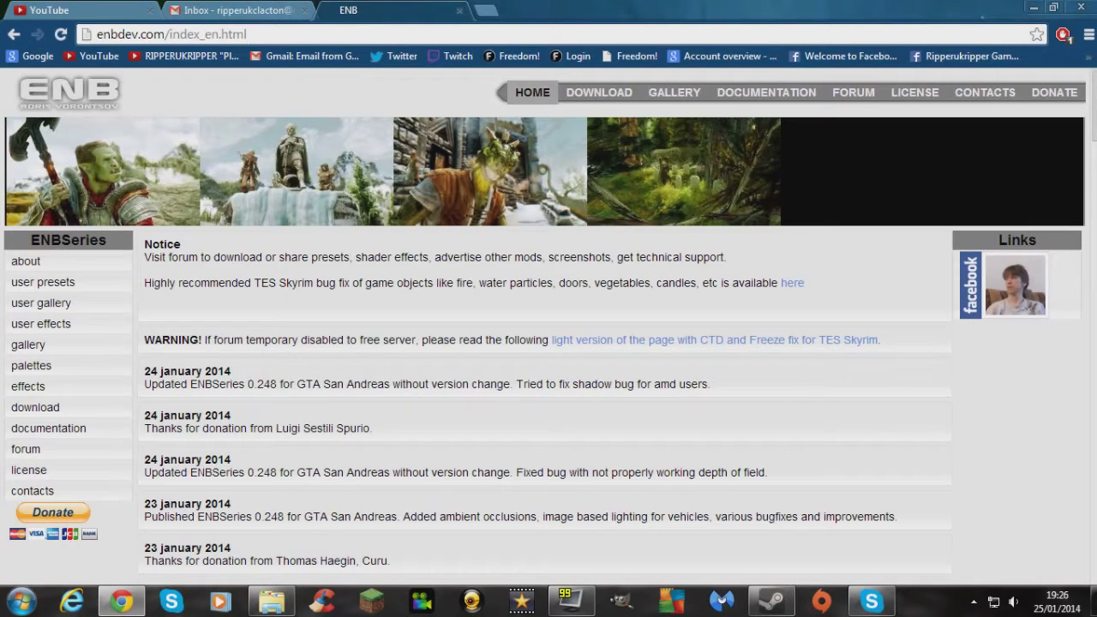
{"action": "key", "text": "shift+Left"}
{"action": "key", "text": "shift+Left"}
{"action": "key", "text": "shift+Left"}
{"action": "key", "text": "shift+Left"}
{"action": "key", "text": "shift+Left"}
{"action": "key", "text": "shift+Left"}
{"action": "key", "text": "shift+Left"}
{"action": "key", "text": "shift+Left"}
{"action": "key", "text": "shift+Left"}
{"action": "key", "text": "shift+Left"}
{"action": "key", "text": "shift+Left"}
{"action": "key", "text": "shift+Left"}
{"action": "key", "text": "shift+Left"}
{"action": "key", "text": "shift+Left"}
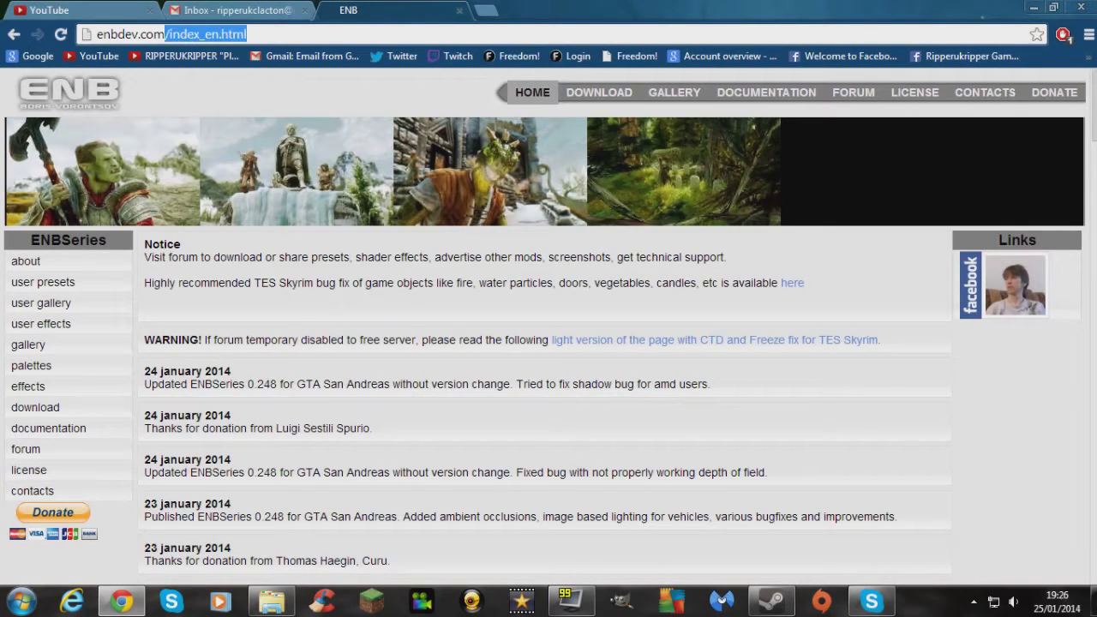
{"action": "key", "text": "BackSpace"}
{"action": "key", "text": "BackSpace"}
{"action": "key", "text": "BackSpace"}
{"action": "key", "text": "BackSpace"}
{"action": "key", "text": "BackSpace"}
{"action": "key", "text": "BackSpace"}
{"action": "key", "text": "BackSpace"}
{"action": "key", "text": "BackSpace"}
{"action": "key", "text": "BackSpace"}
{"action": "key", "text": "BackSpace"}
{"action": "key", "text": "BackSpace"}
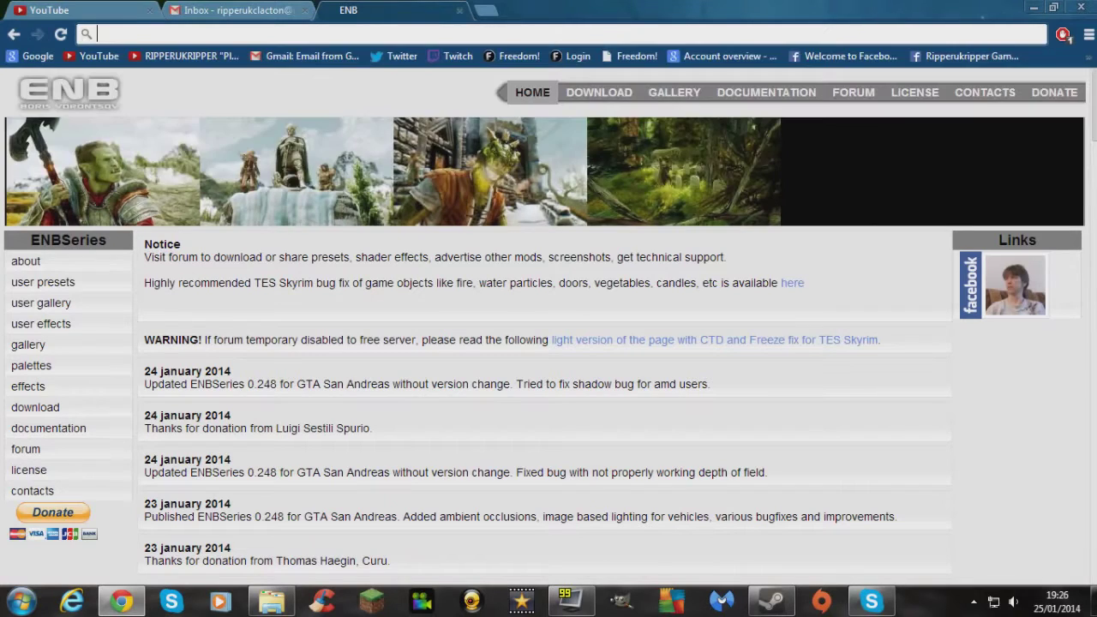
{"action": "type", "text": "en"}
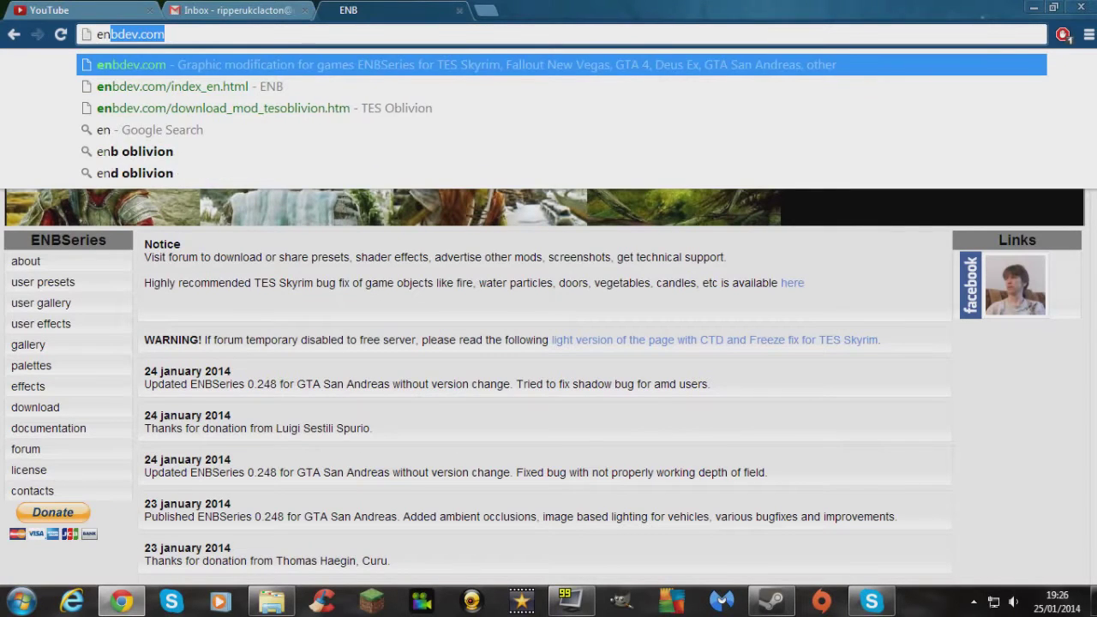
{"action": "type", "text": "bdev.com"}
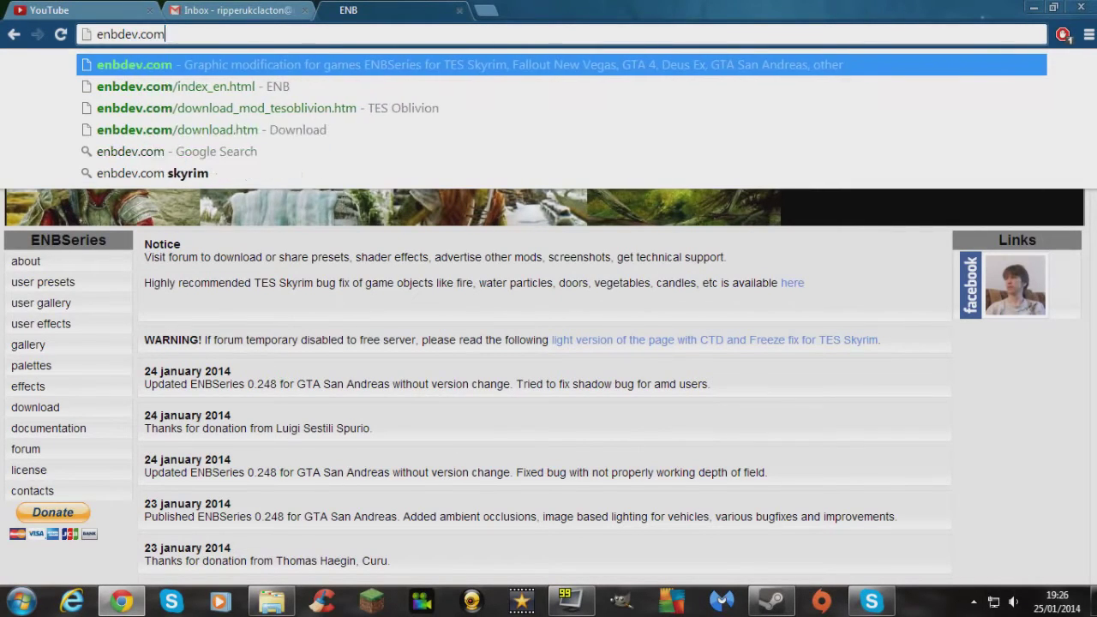
{"action": "key", "text": "Return"}
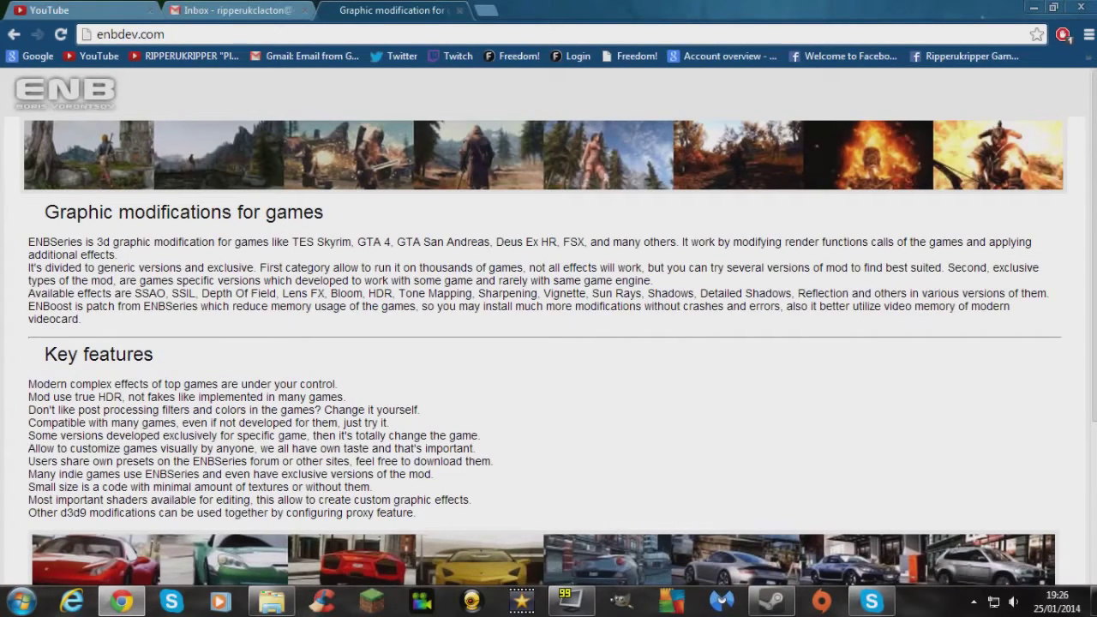
Step: Enter the ENB site through its News link and go to the Download page
{"action": "scroll", "coordinate": [548, 343], "scroll_direction": "down", "scroll_amount": 2}
{"action": "scroll", "coordinate": [549, 343], "scroll_direction": "up", "scroll_amount": 2}
{"action": "scroll", "coordinate": [549, 343], "scroll_direction": "down", "scroll_amount": 3}
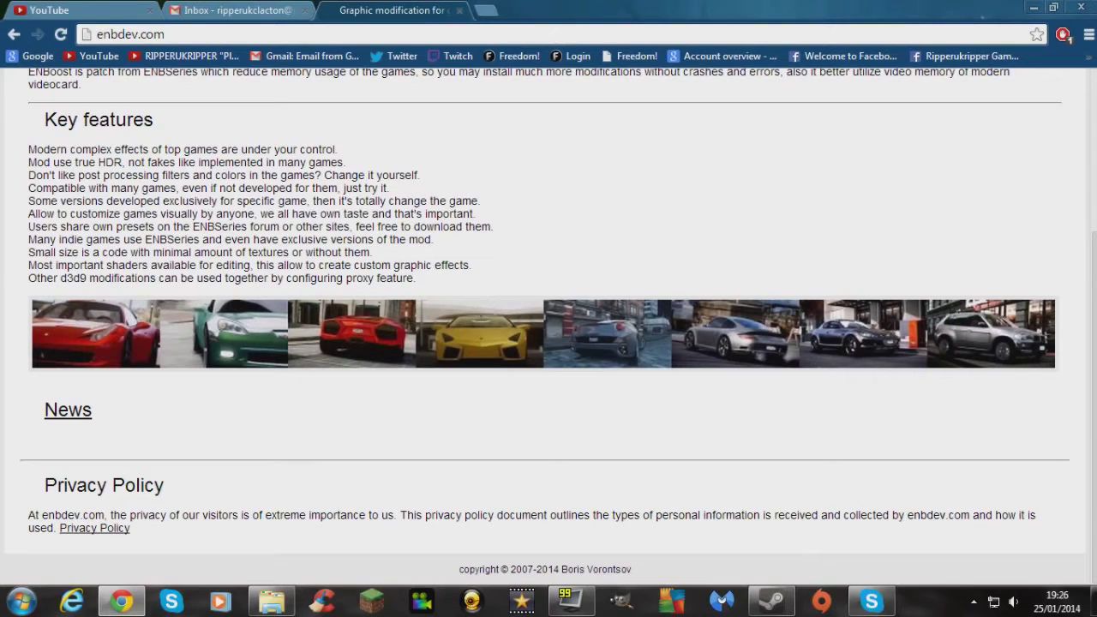
{"action": "left_click", "coordinate": [68, 409]}
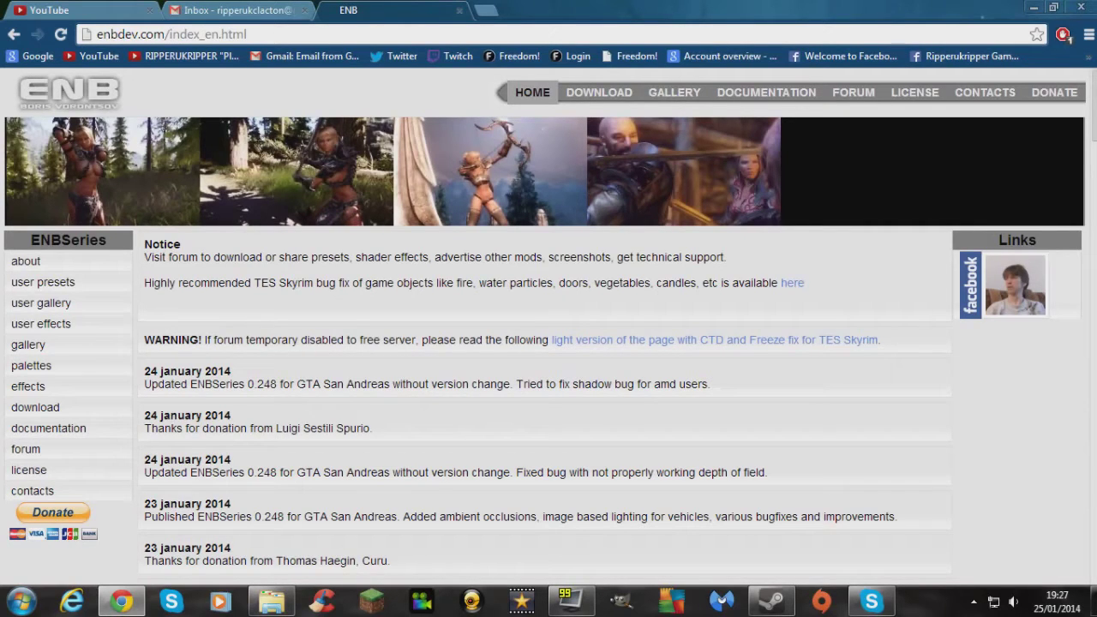
{"action": "left_click", "coordinate": [599, 93]}
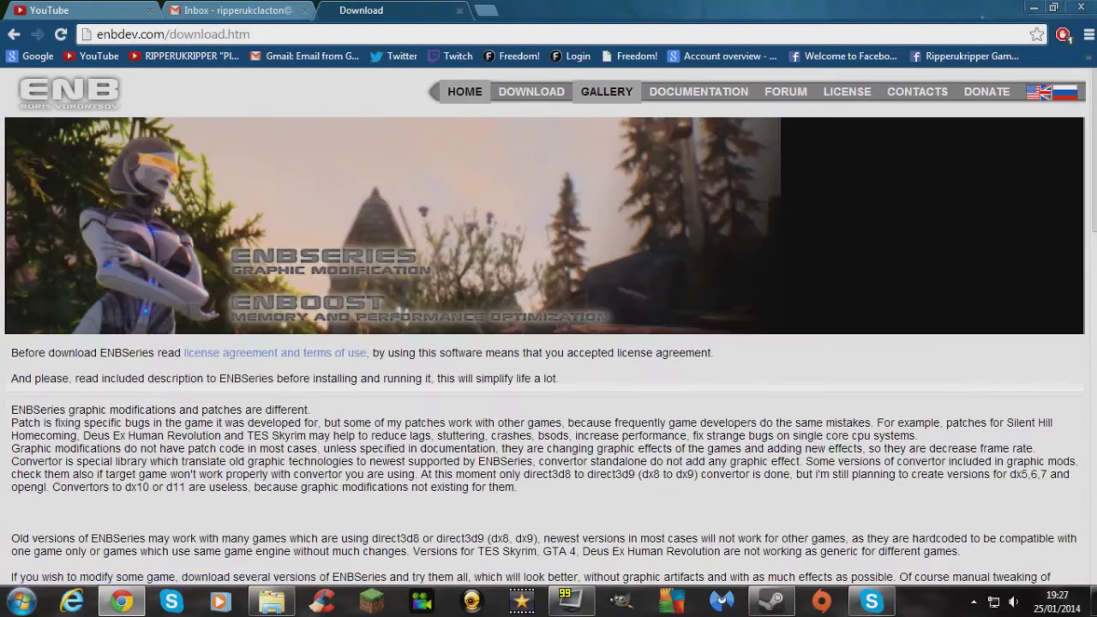
Step: Find Burnout Paradise under Graphic modifications and download its ENBSeries version v0.0075b
{"action": "scroll", "coordinate": [599, 93], "scroll_direction": "down", "scroll_amount": 3}
{"action": "scroll", "coordinate": [549, 326], "scroll_direction": "down", "scroll_amount": 15}
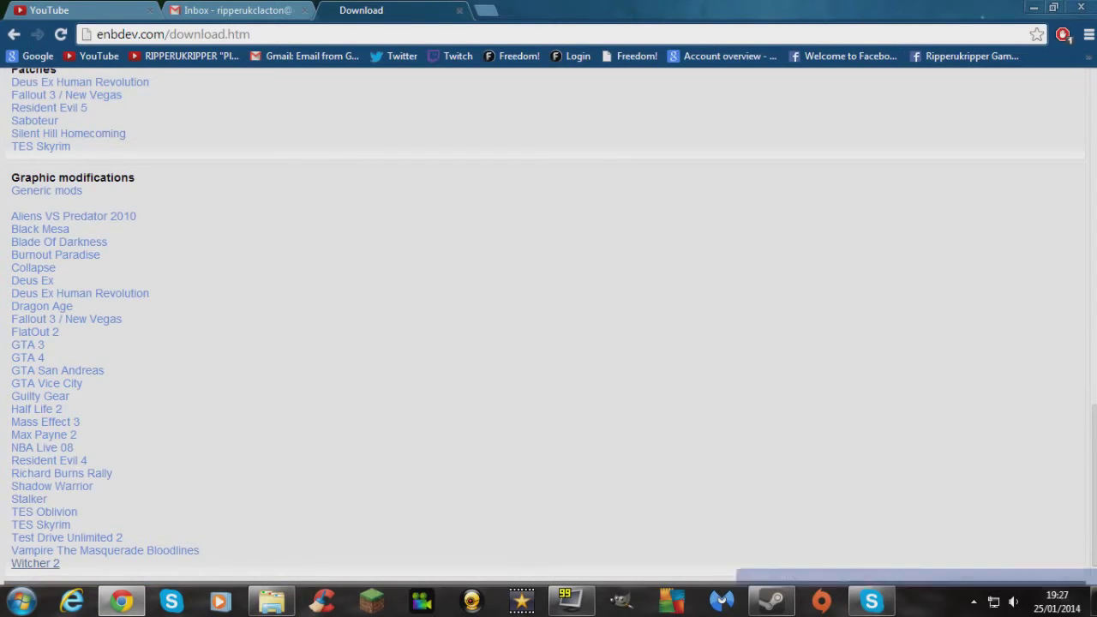
{"action": "left_click", "coordinate": [55, 255]}
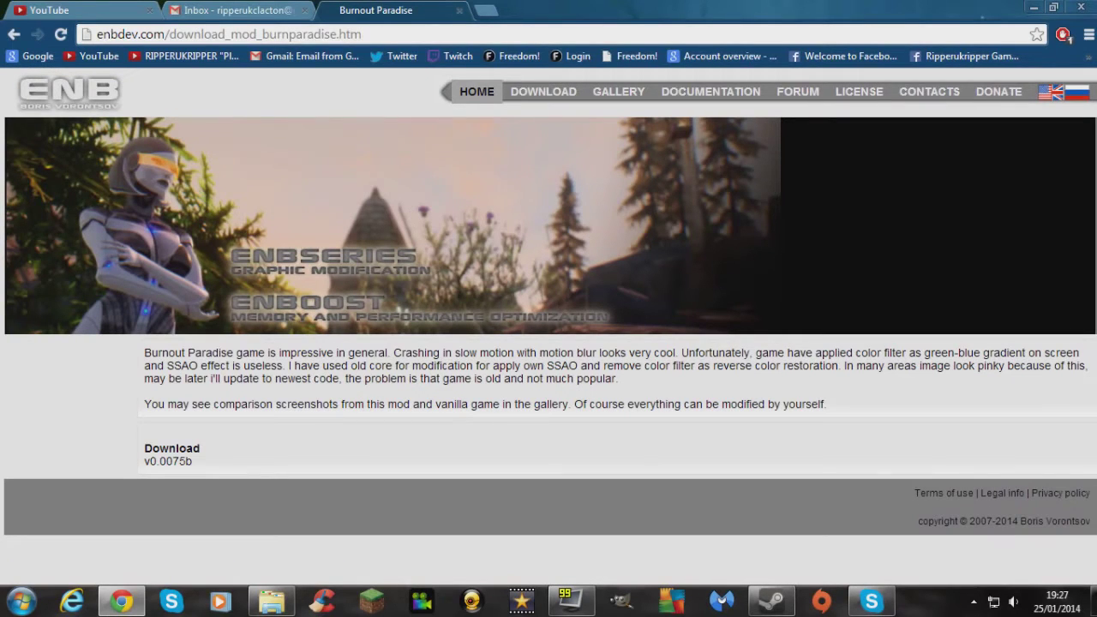
{"action": "left_click", "coordinate": [168, 461]}
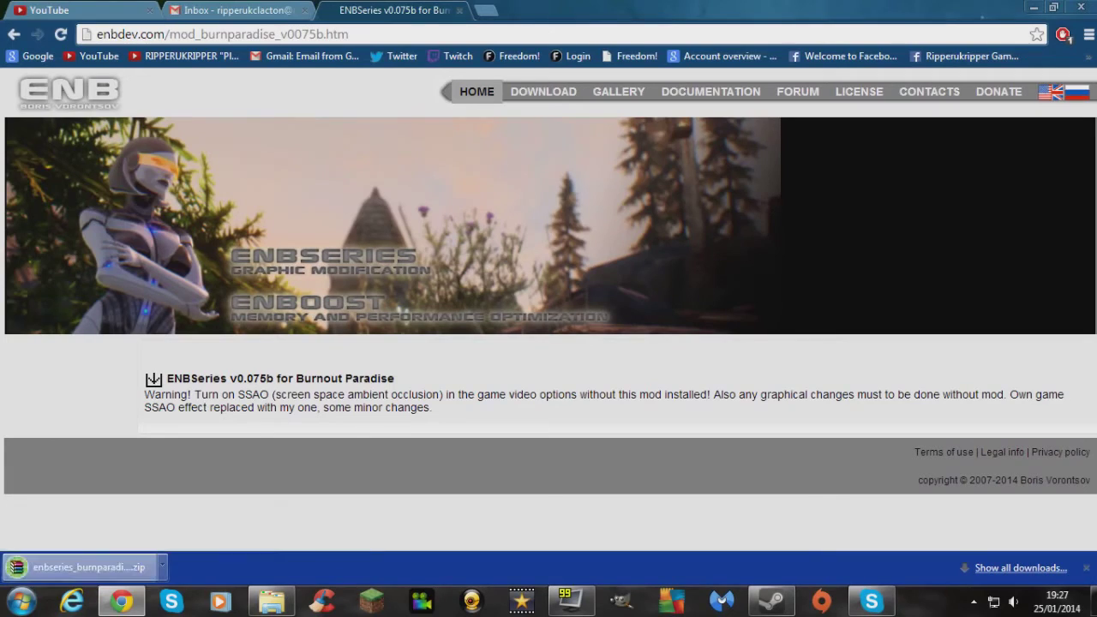
Step: Minimize the browser and open the Downloads folder in Windows Explorer
{"action": "left_click", "coordinate": [1034, 6]}
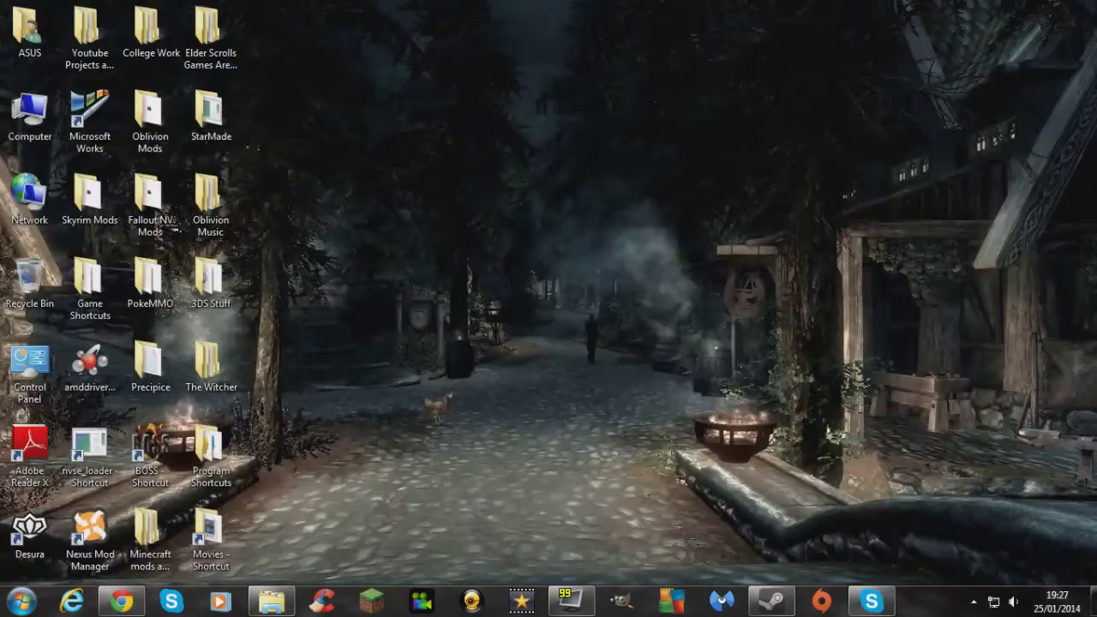
{"action": "left_click", "coordinate": [22, 602]}
{"action": "left_click", "coordinate": [240, 241]}
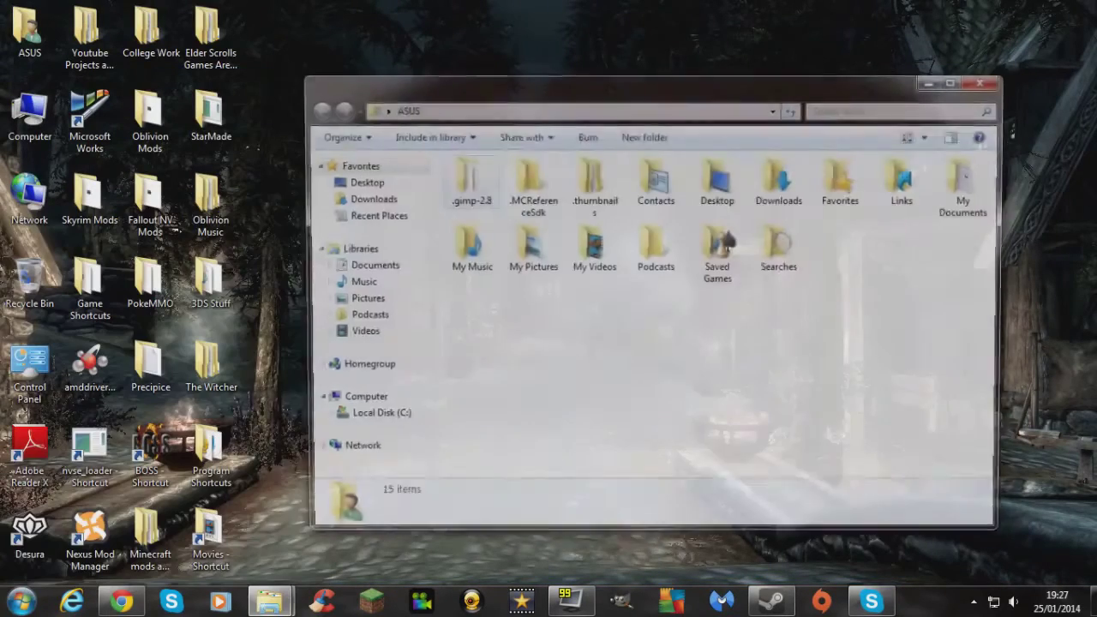
{"action": "left_click", "coordinate": [367, 198]}
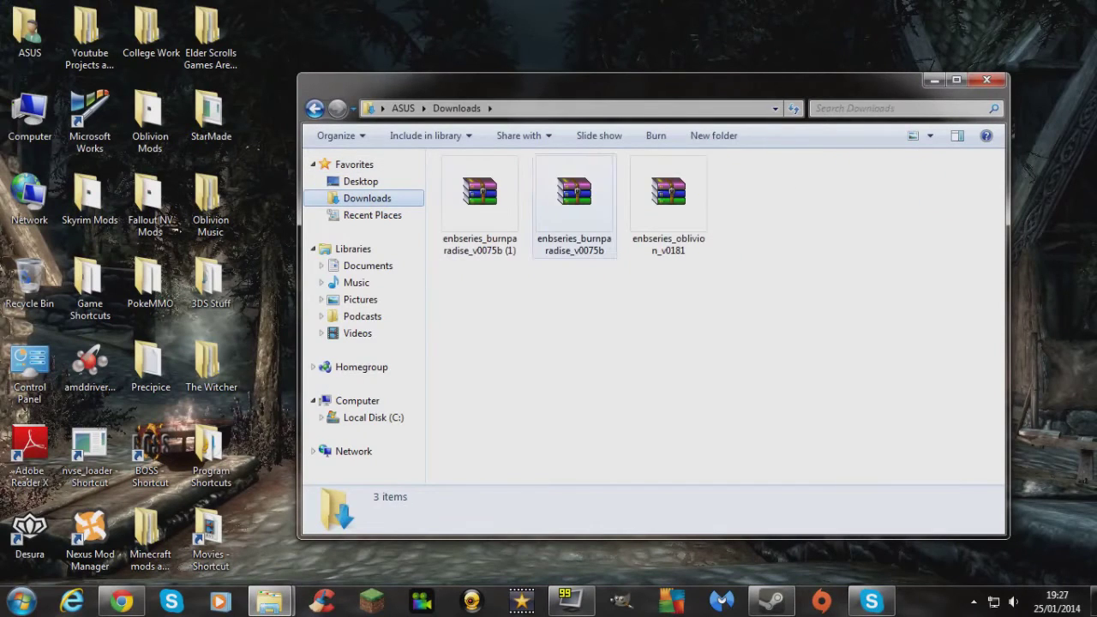
Step: Delete the duplicate archive enbseries_burnparadise_v0075b (1) and open enbseries_burnparadise_v0075b in WinRAR
{"action": "left_click", "coordinate": [480, 202]}
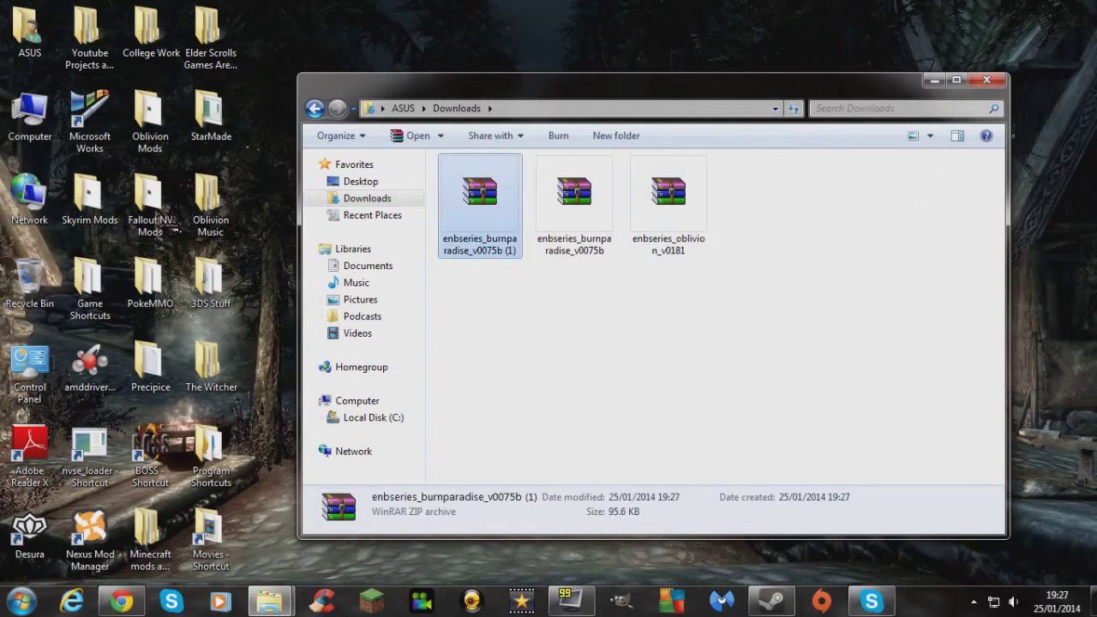
{"action": "key", "text": "Delete"}
{"action": "key", "text": "Return"}
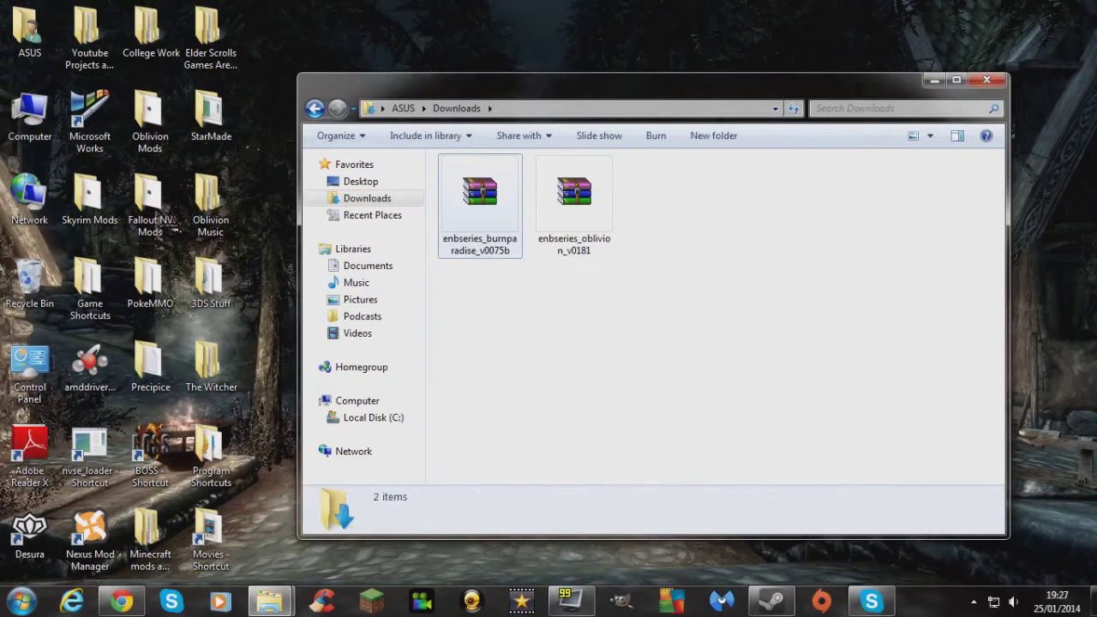
{"action": "key", "text": "Return"}
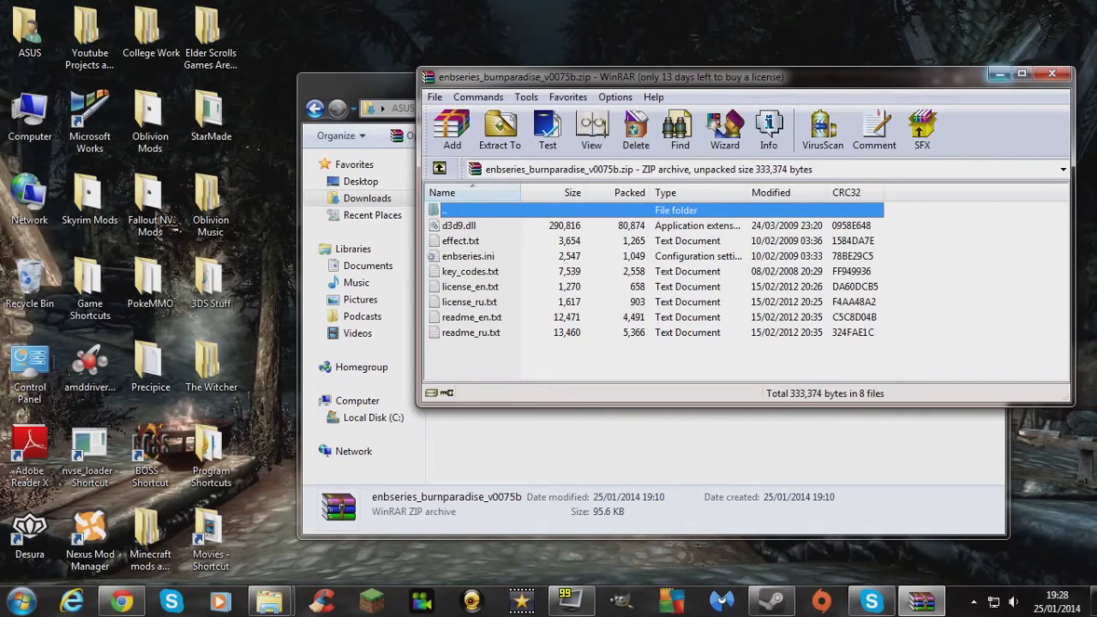
Step: Open the enbseries_oblivion_v0181 archive and examine the files in its WrapperVersion folder
{"action": "key", "text": "Escape"}
{"action": "key", "text": "Right"}
{"action": "key", "text": "Return"}
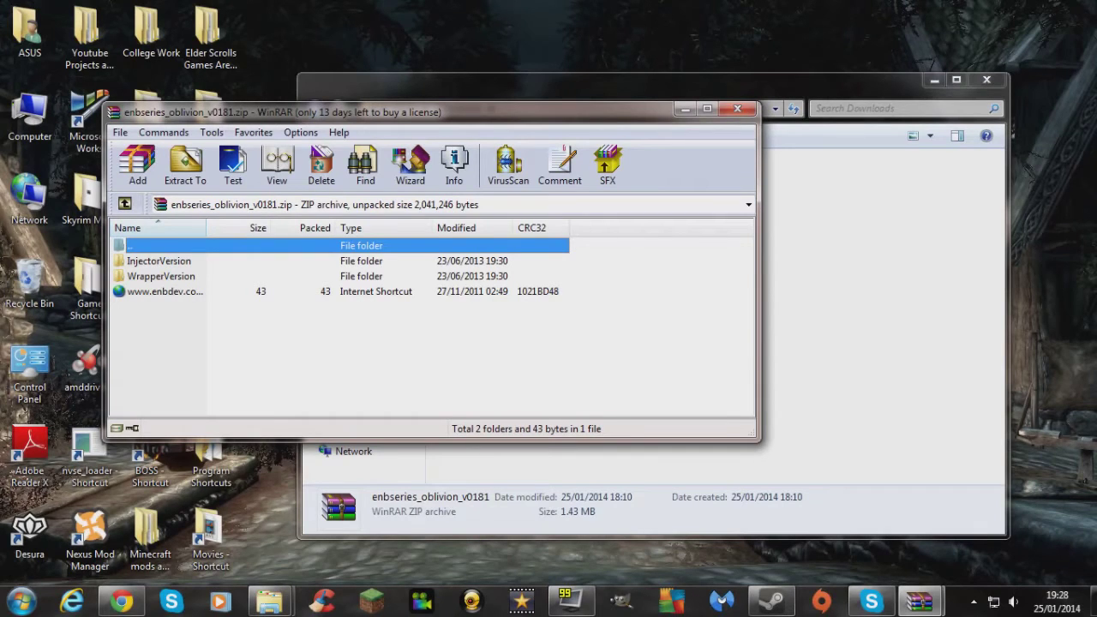
{"action": "left_click", "coordinate": [162, 276]}
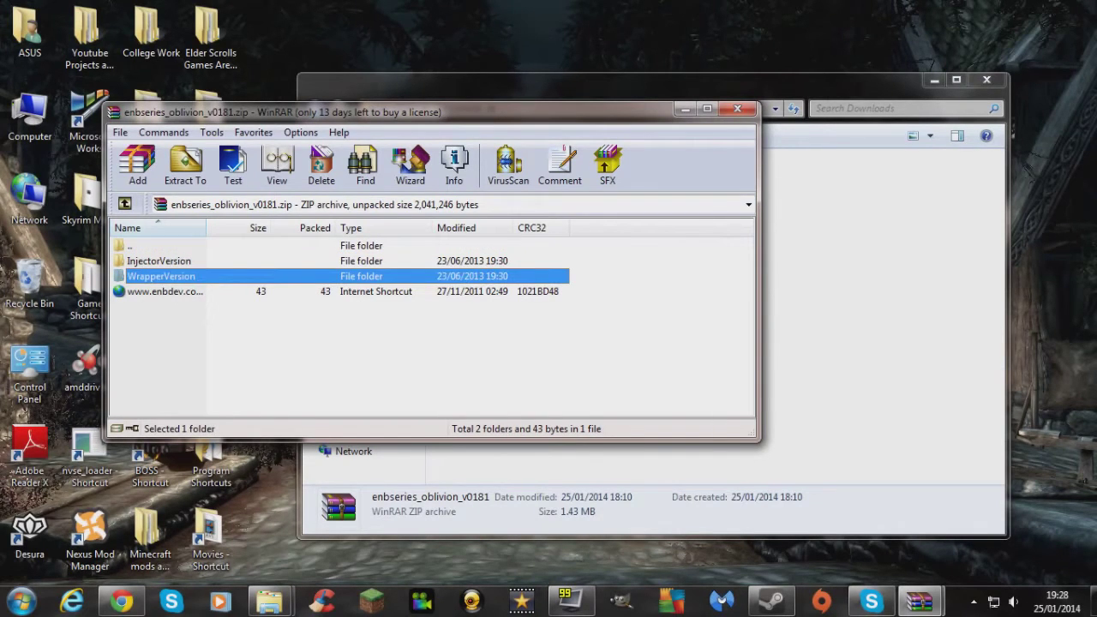
{"action": "left_click", "coordinate": [159, 261]}
{"action": "key", "text": "Down"}
{"action": "key", "text": "Return"}
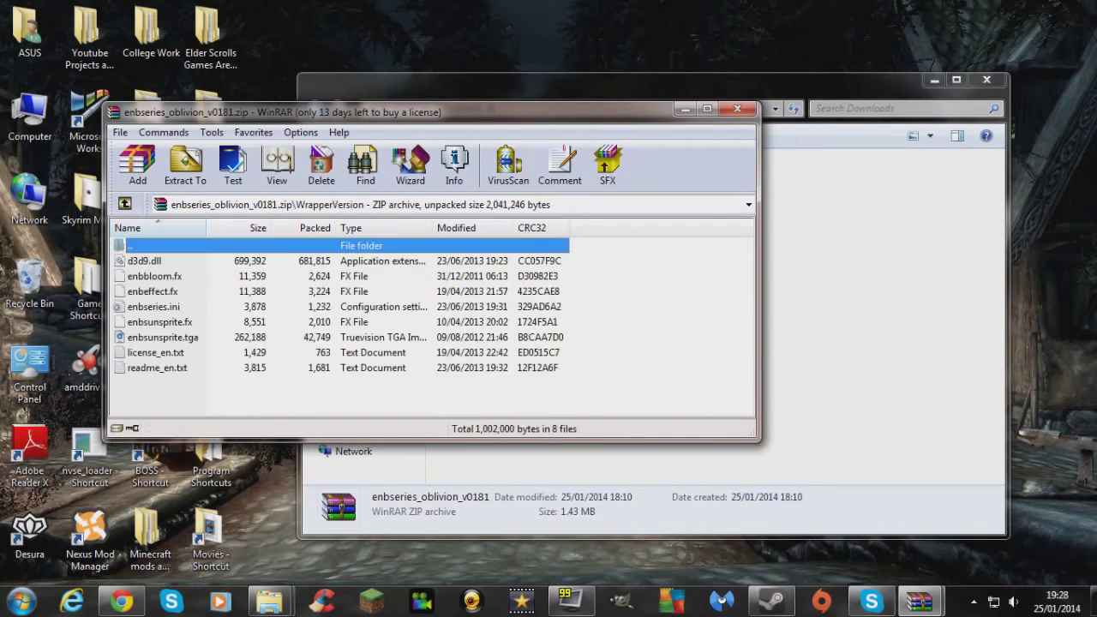
{"action": "key", "text": "Down"}
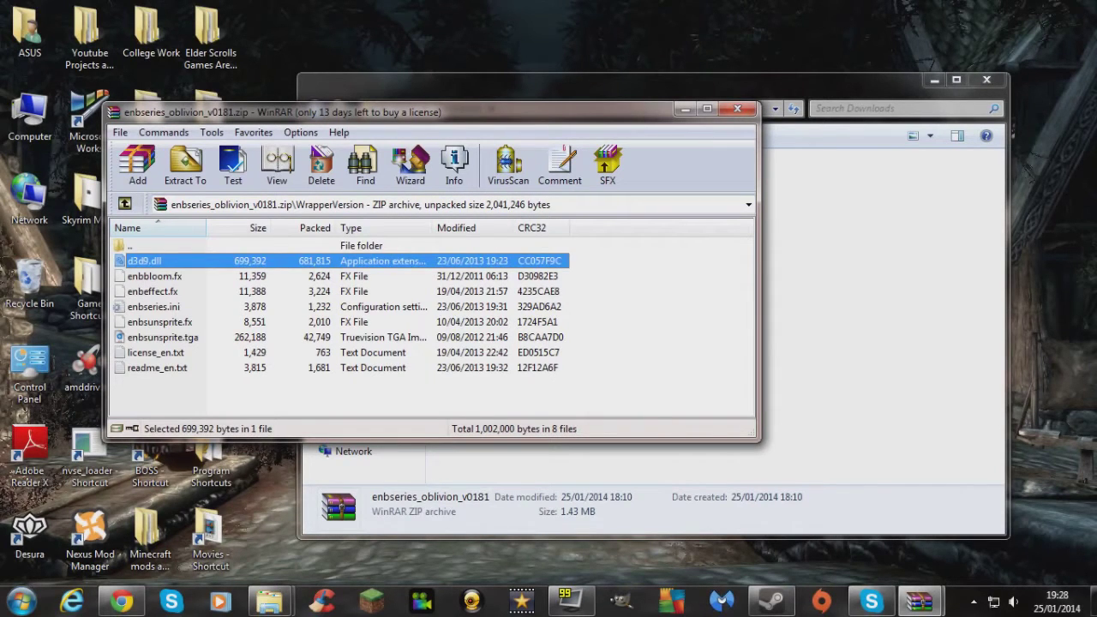
Step: Close the Oblivion archive and bring back enbseries_burnparadise_v0075b.zip with d3d9.dll selected
{"action": "left_click", "coordinate": [737, 109]}
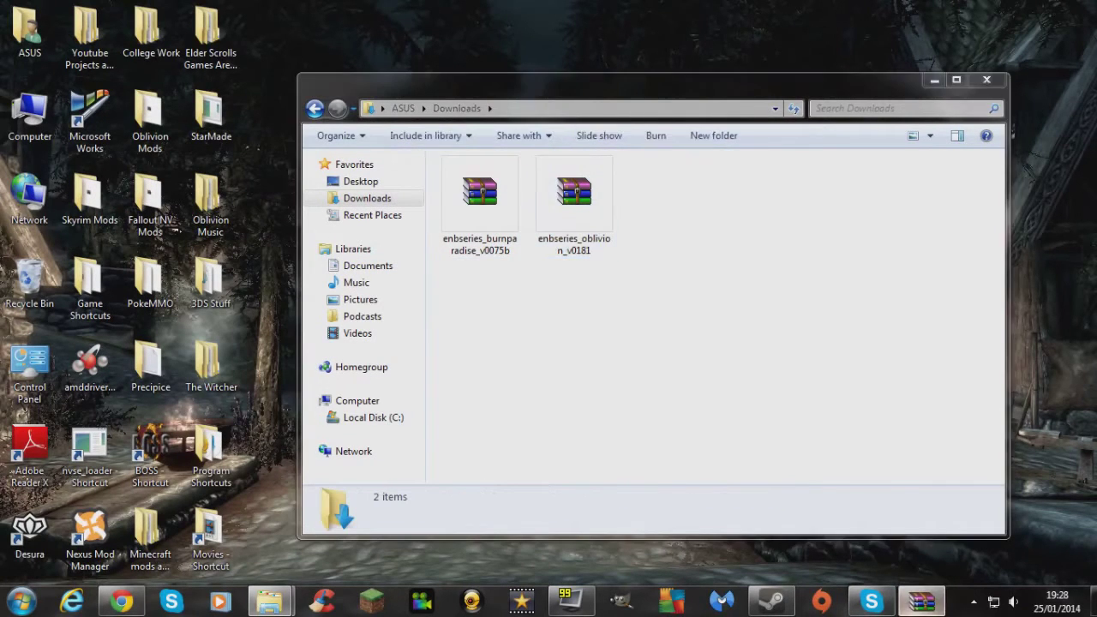
{"action": "left_click", "coordinate": [921, 602]}
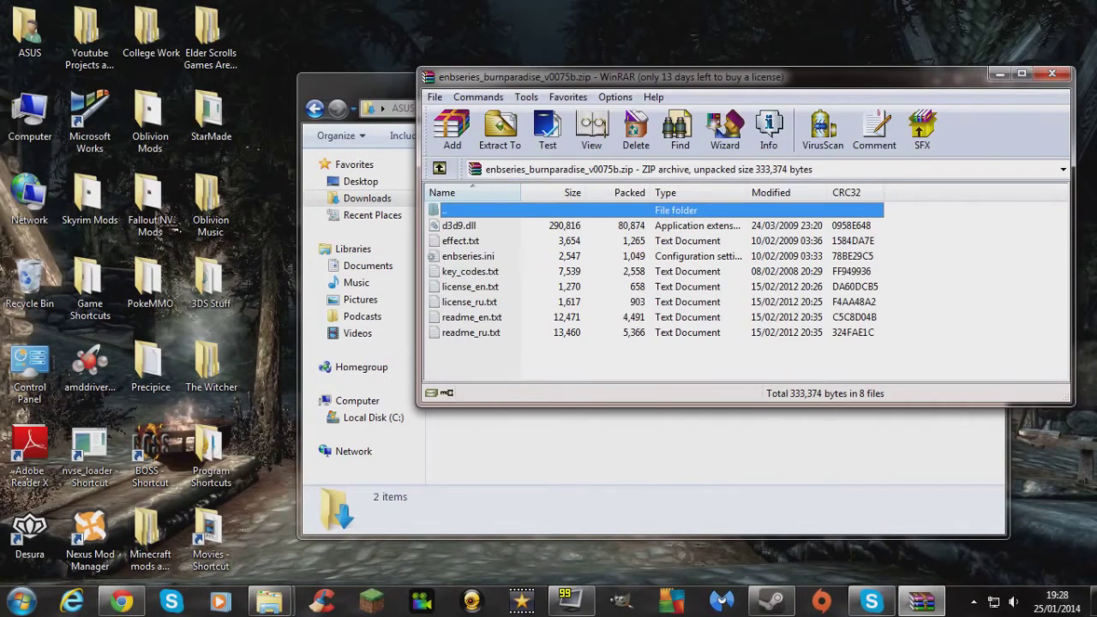
{"action": "key", "text": "Down"}
Step: Open a new Explorer window and browse to the Steam folder in Program Files (x86) on drive C
{"action": "key", "text": "super"}
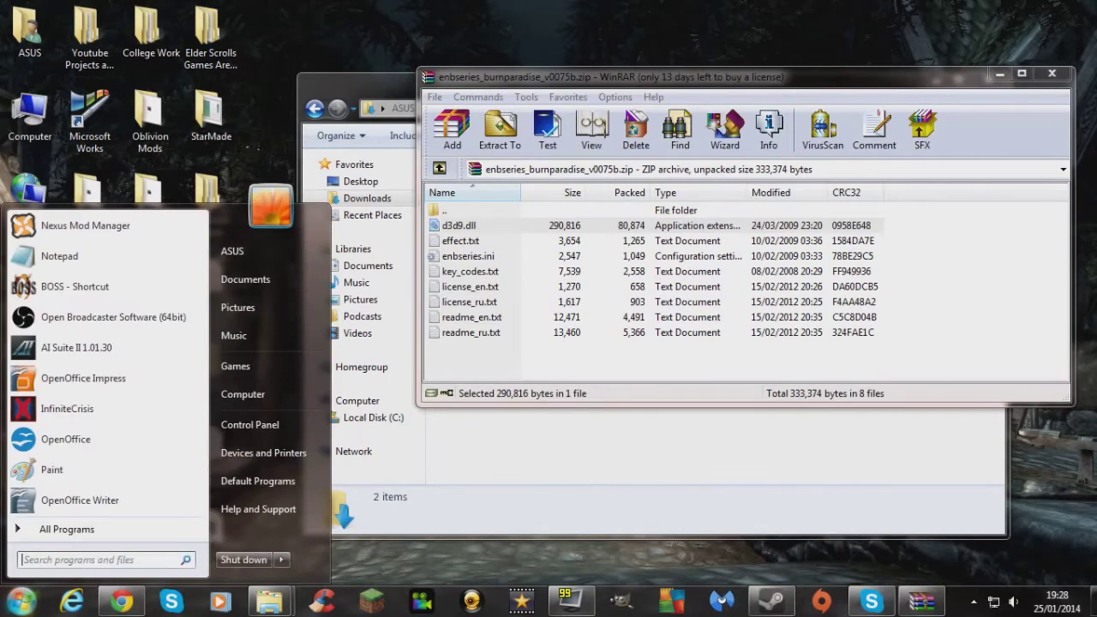
{"action": "key", "text": "super+e"}
{"action": "double_click", "coordinate": [557, 215]}
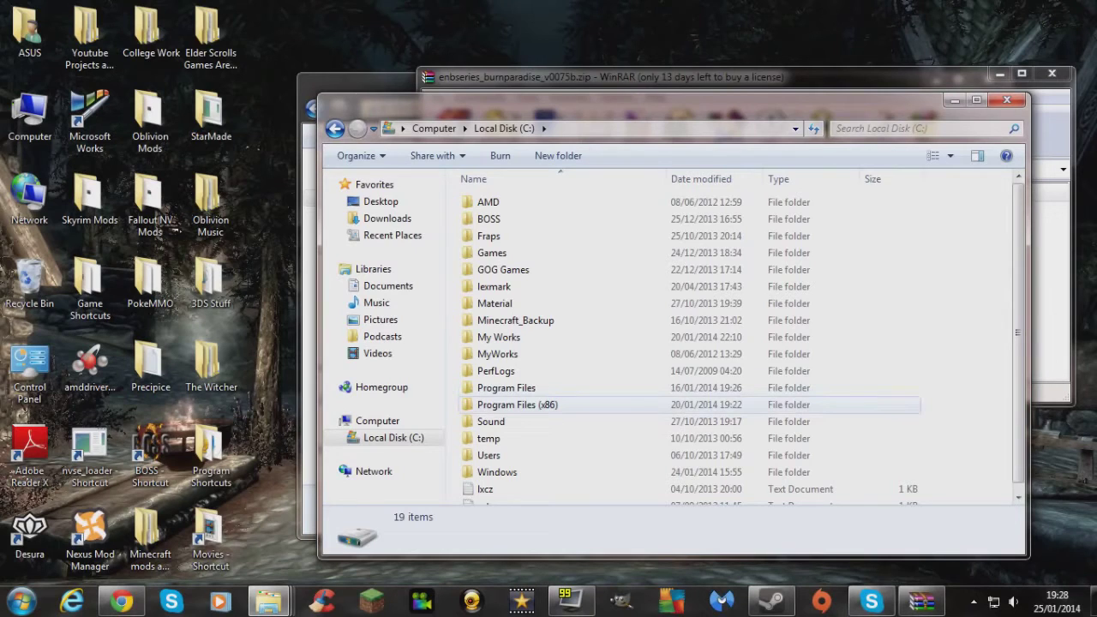
{"action": "double_click", "coordinate": [518, 404]}
{"action": "scroll", "coordinate": [514, 396], "scroll_direction": "down", "scroll_amount": 9}
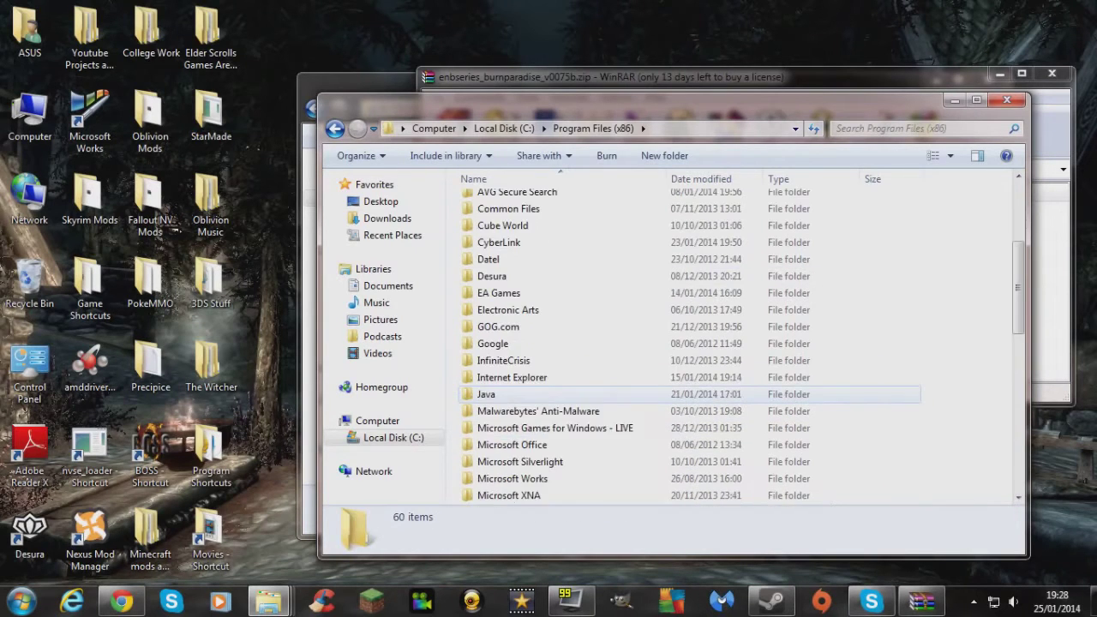
{"action": "scroll", "coordinate": [514, 394], "scroll_direction": "down", "scroll_amount": 2}
{"action": "double_click", "coordinate": [514, 463]}
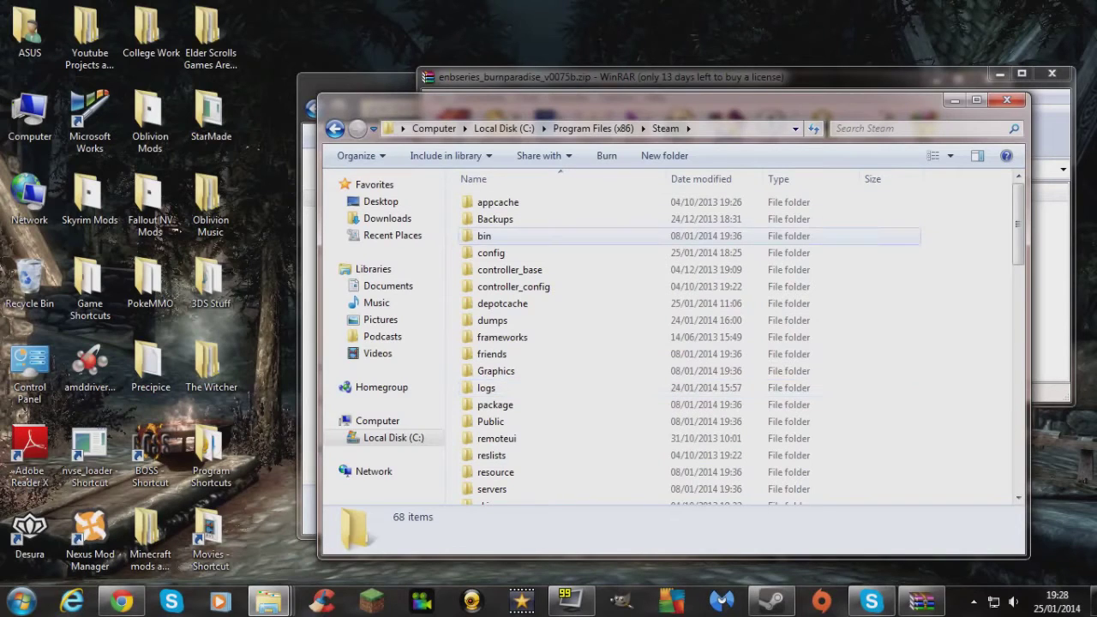
Step: Open the Burnout(TM) Paradise The Ultimate Box folder inside steamapps\common
{"action": "scroll", "coordinate": [514, 386], "scroll_direction": "down", "scroll_amount": 1}
{"action": "scroll", "coordinate": [515, 351], "scroll_direction": "down", "scroll_amount": 2}
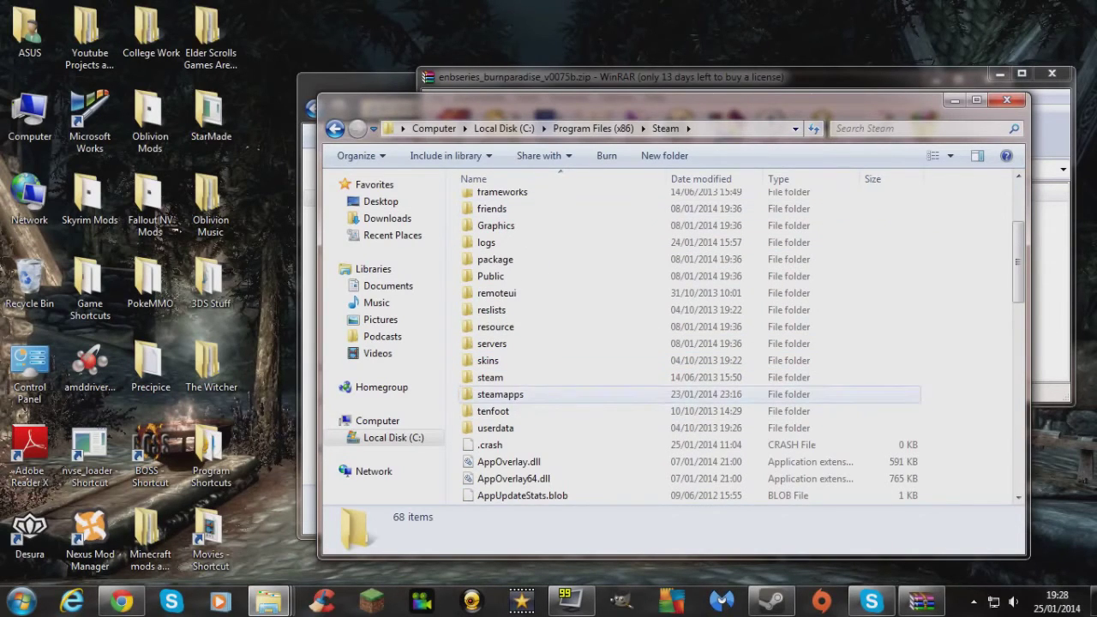
{"action": "double_click", "coordinate": [501, 395]}
{"action": "double_click", "coordinate": [493, 202]}
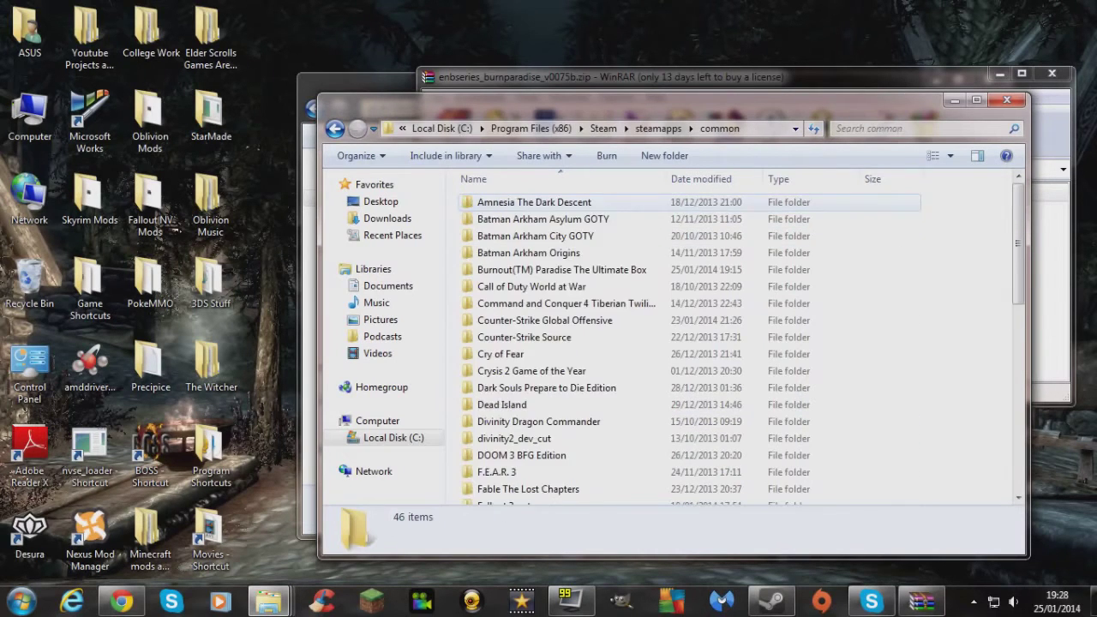
{"action": "scroll", "coordinate": [565, 351], "scroll_direction": "down", "scroll_amount": 5}
{"action": "scroll", "coordinate": [565, 352], "scroll_direction": "up", "scroll_amount": 5}
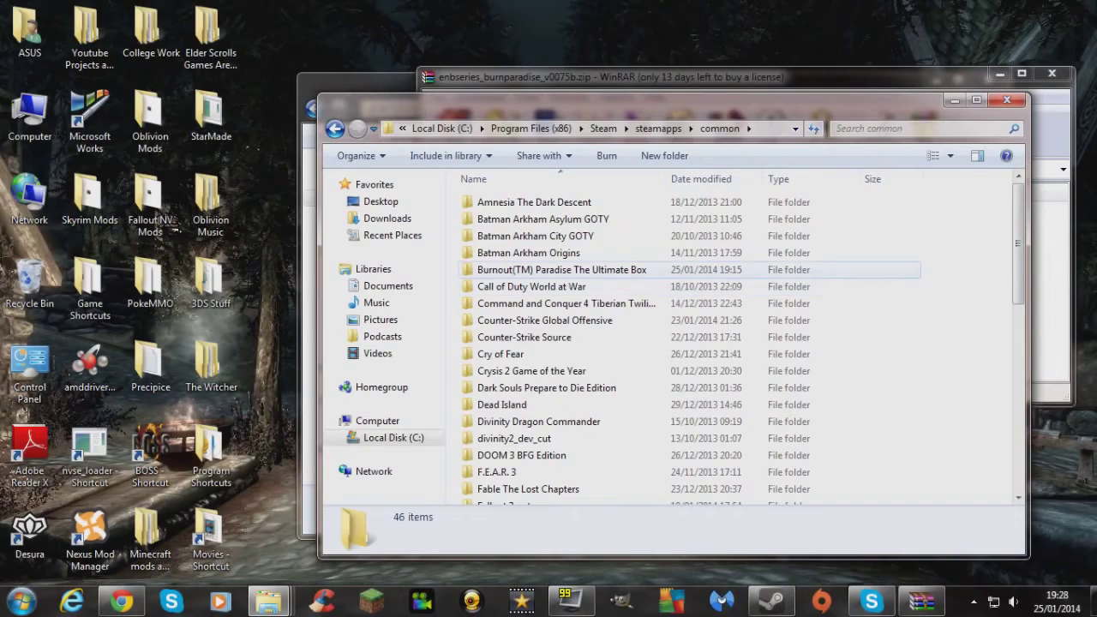
{"action": "double_click", "coordinate": [561, 269]}
Step: Move the game folder window off the archive window and locate the d3d9.dll and enbseries files in the folder
{"action": "scroll", "coordinate": [531, 326], "scroll_direction": "down", "scroll_amount": 4}
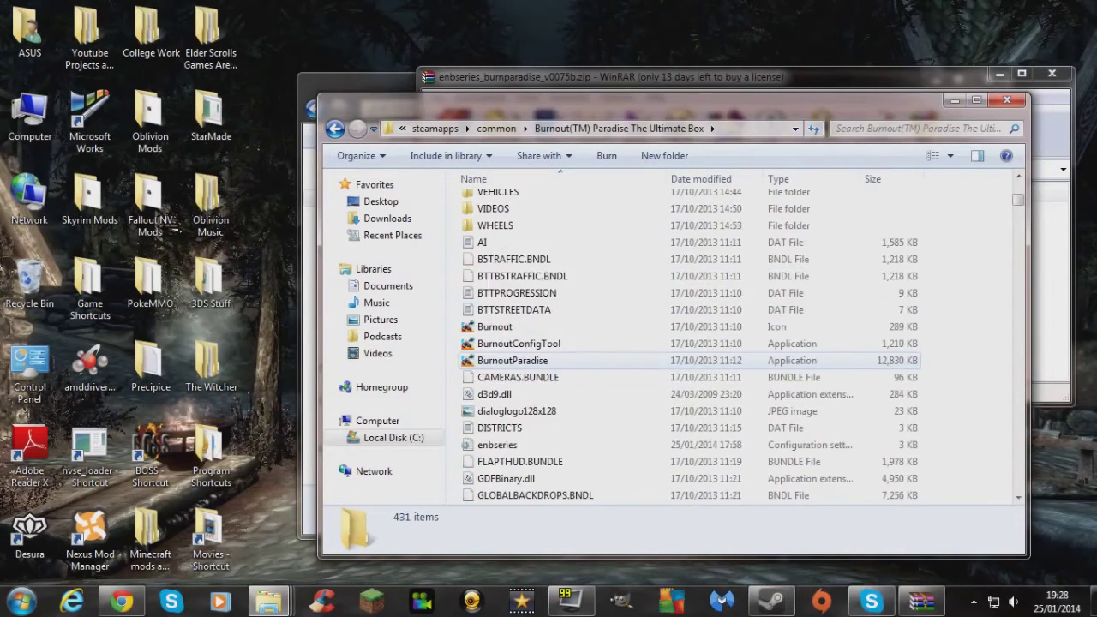
{"action": "scroll", "coordinate": [531, 352], "scroll_direction": "down", "scroll_amount": 2}
{"action": "left_click_drag", "start_coordinate": [600, 101], "coordinate": [333, 41]}
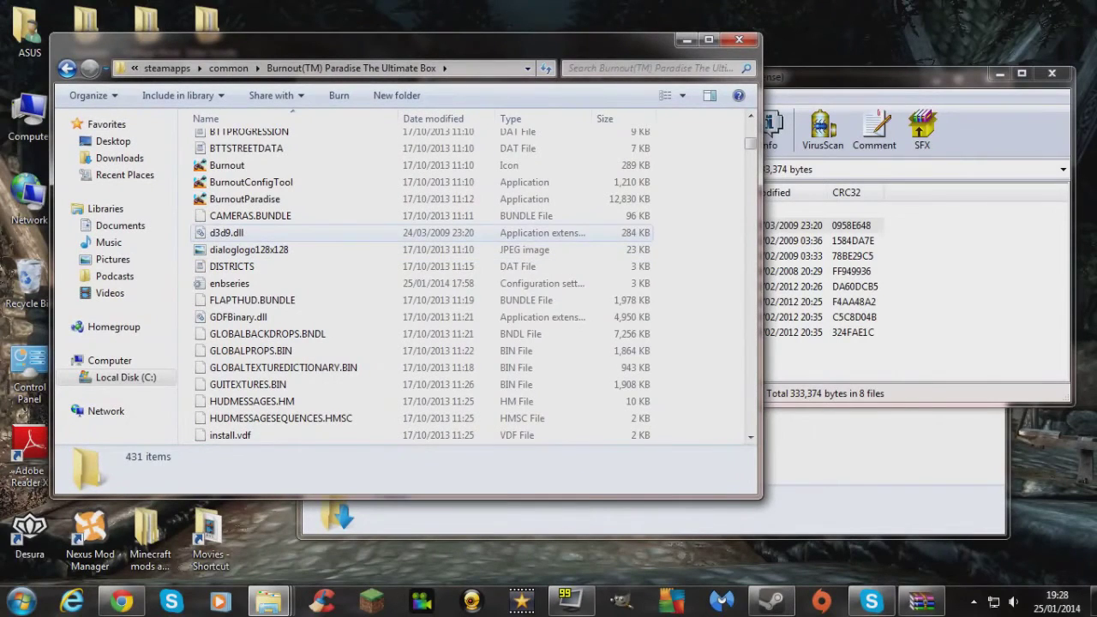
{"action": "left_click", "coordinate": [227, 232]}
{"action": "left_click", "coordinate": [229, 283]}
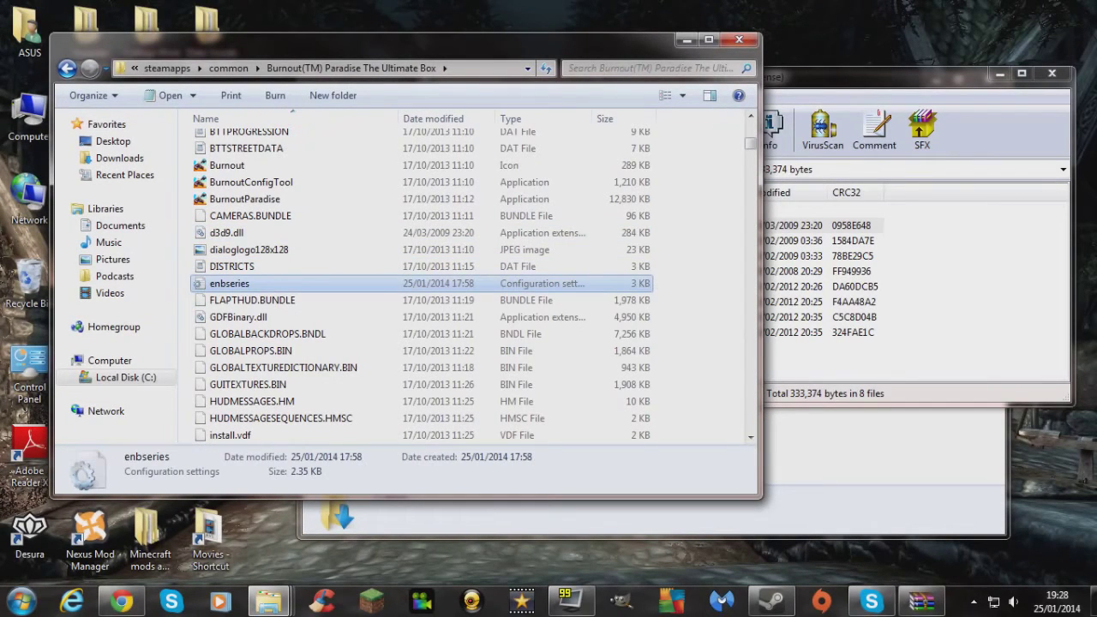
{"action": "left_click", "coordinate": [227, 232]}
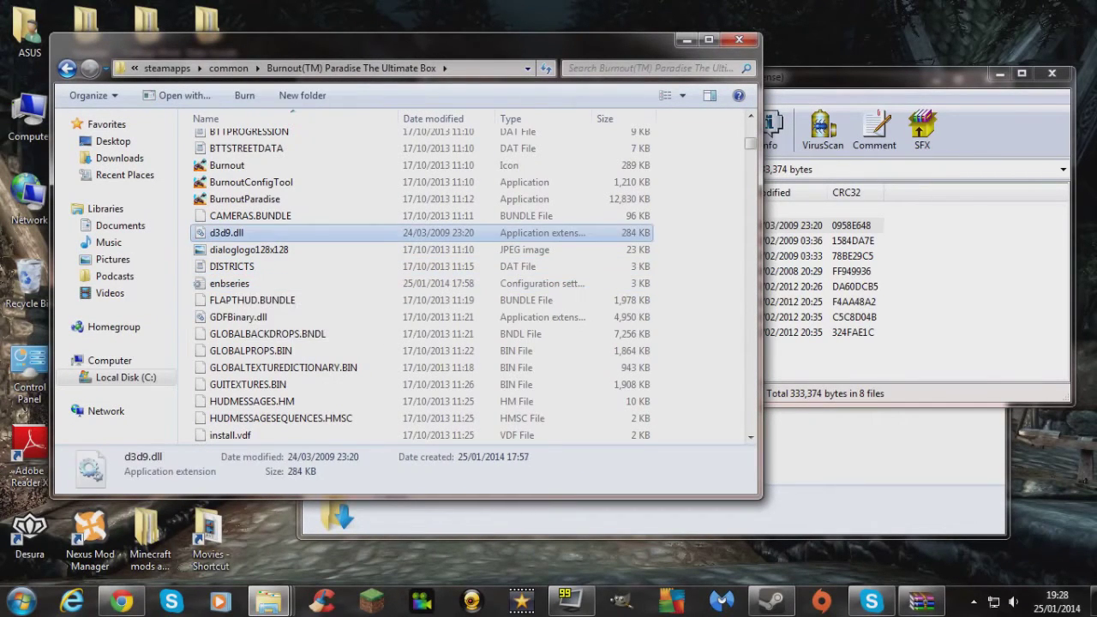
Step: Check d3d9.dll in the Burnout Paradise archive against the d3d9.dll and enbseries files in the game folder
{"action": "key", "text": "alt+Tab"}
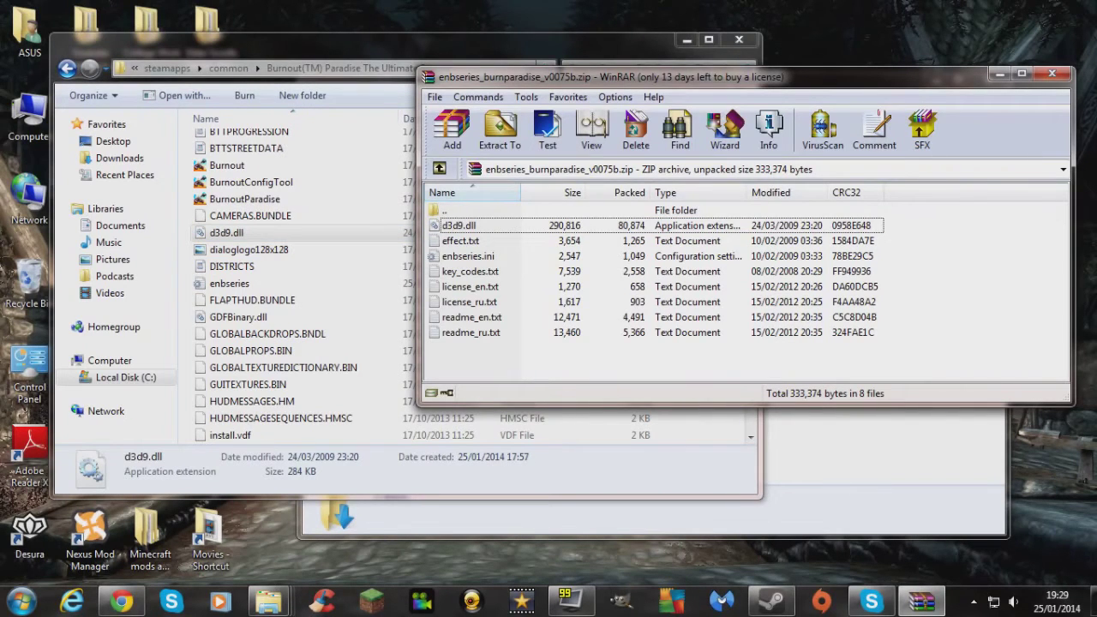
{"action": "left_click", "coordinate": [460, 226]}
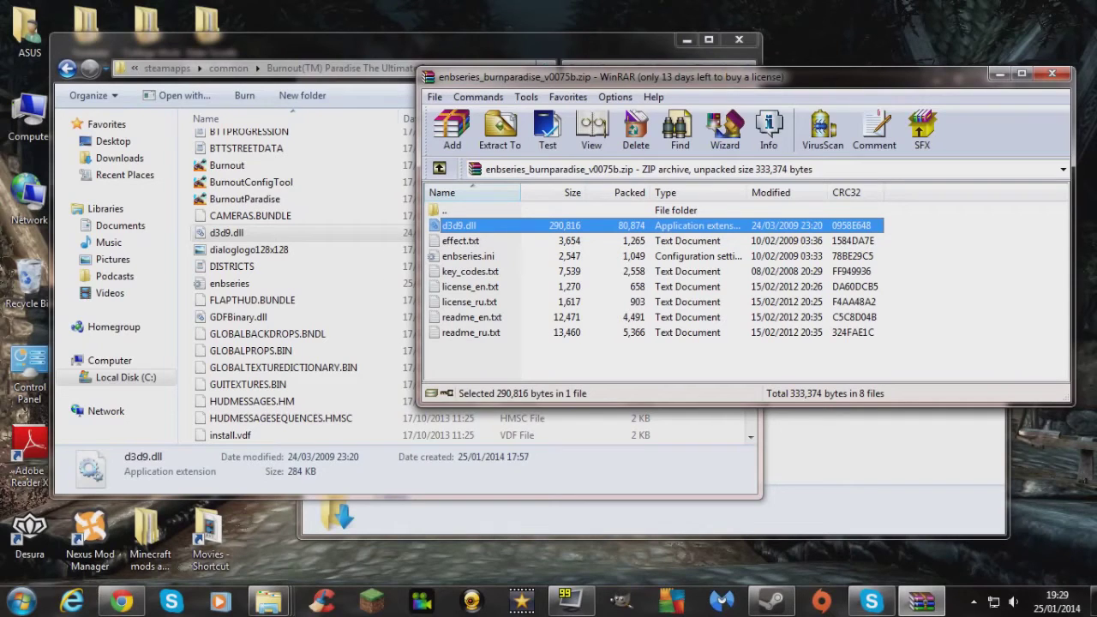
{"action": "key", "text": "alt+Tab"}
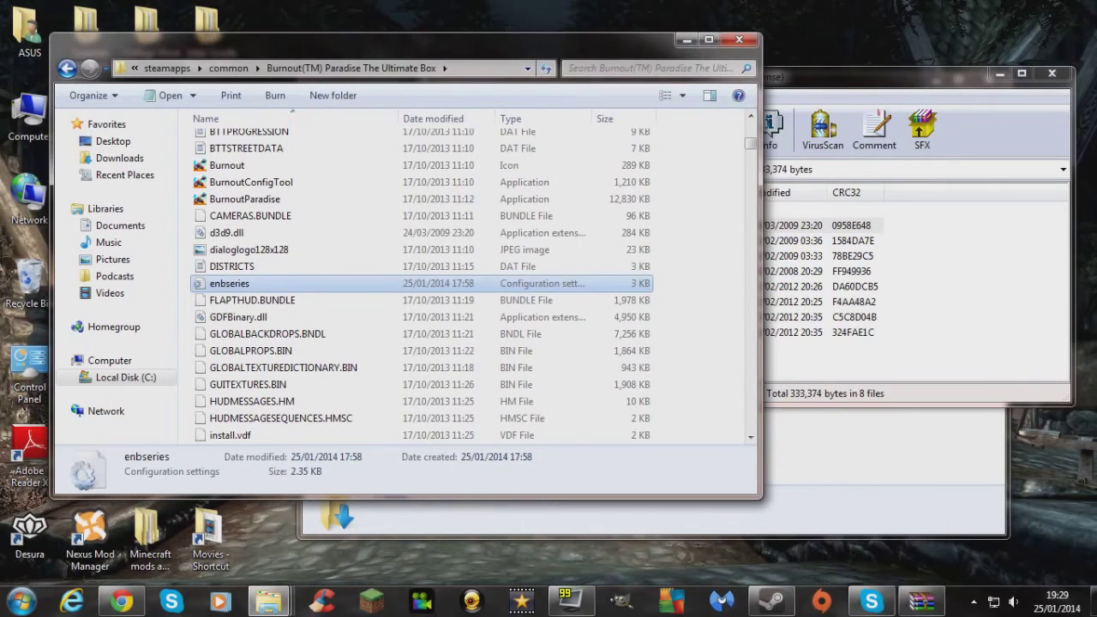
Step: Close the game folder window and the enbseries_burnparadise_v0075b.zip archive to return to the Downloads folder
{"action": "left_click", "coordinate": [739, 39]}
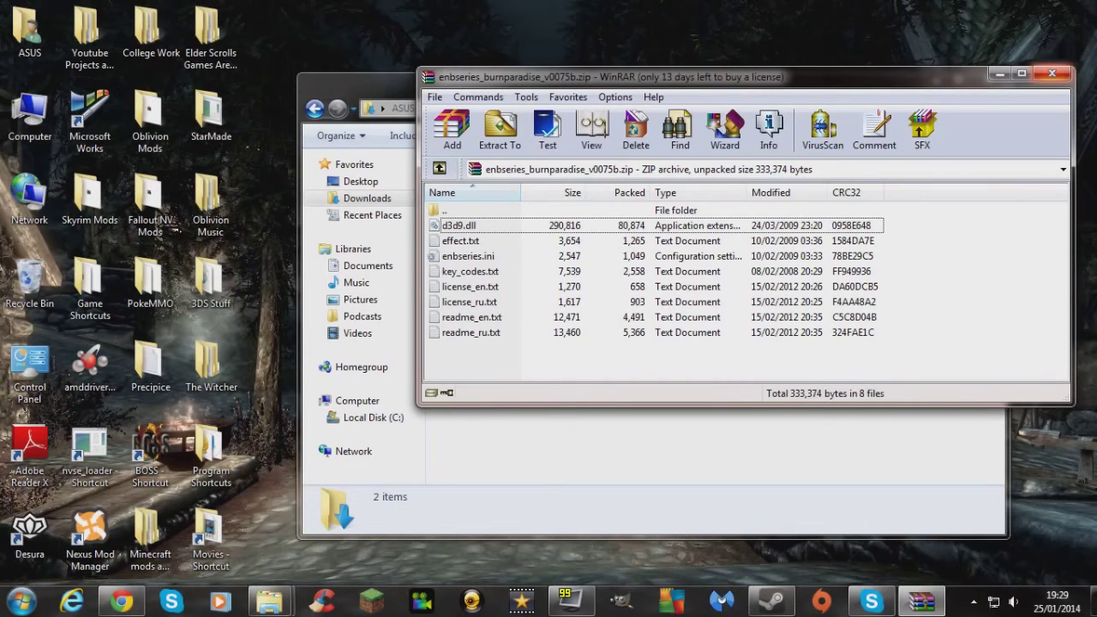
{"action": "left_click", "coordinate": [1053, 75]}
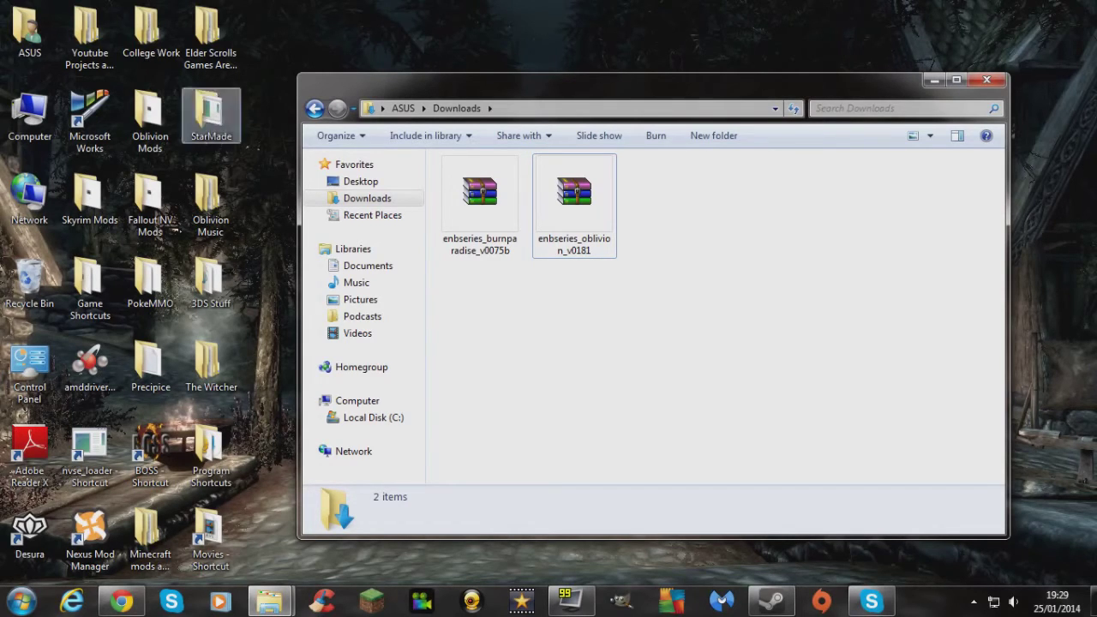
{"action": "left_click", "coordinate": [480, 206]}
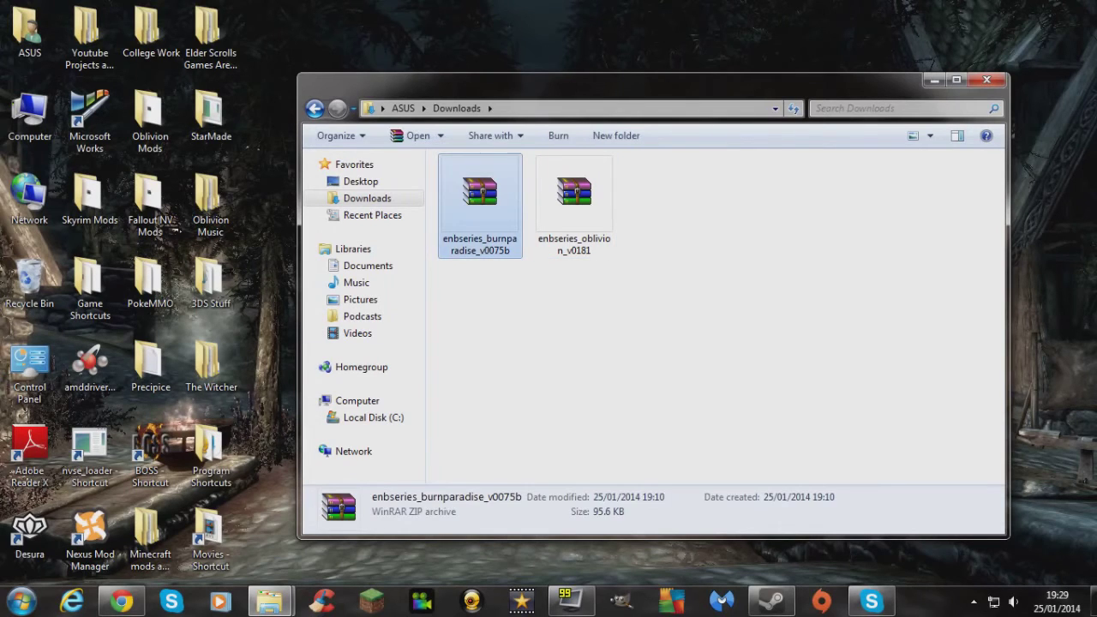
{"action": "left_click", "coordinate": [651, 360]}
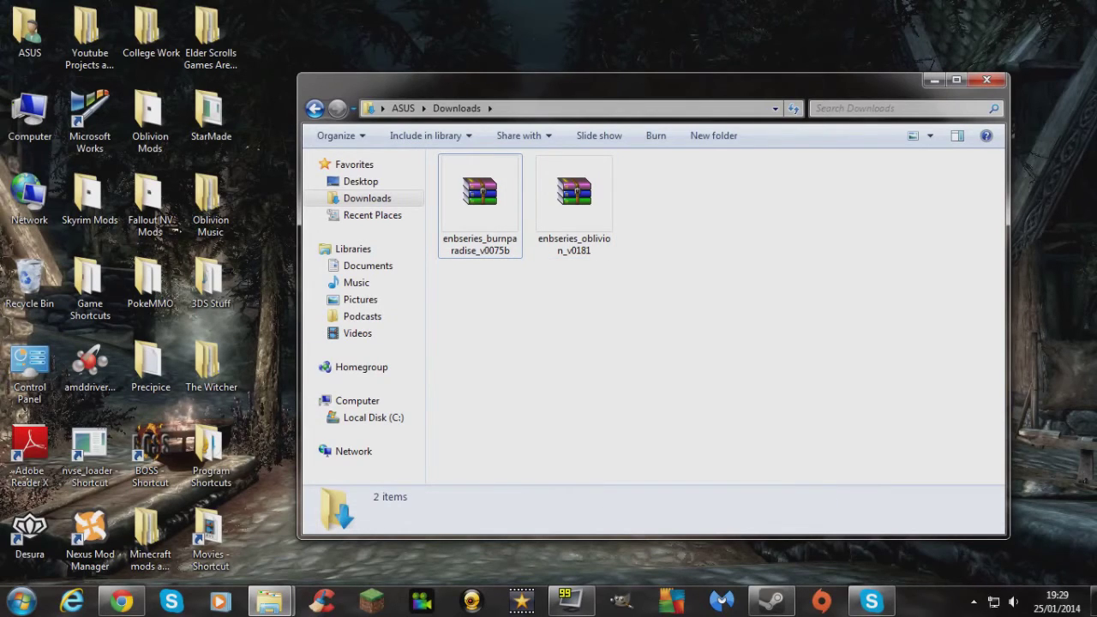